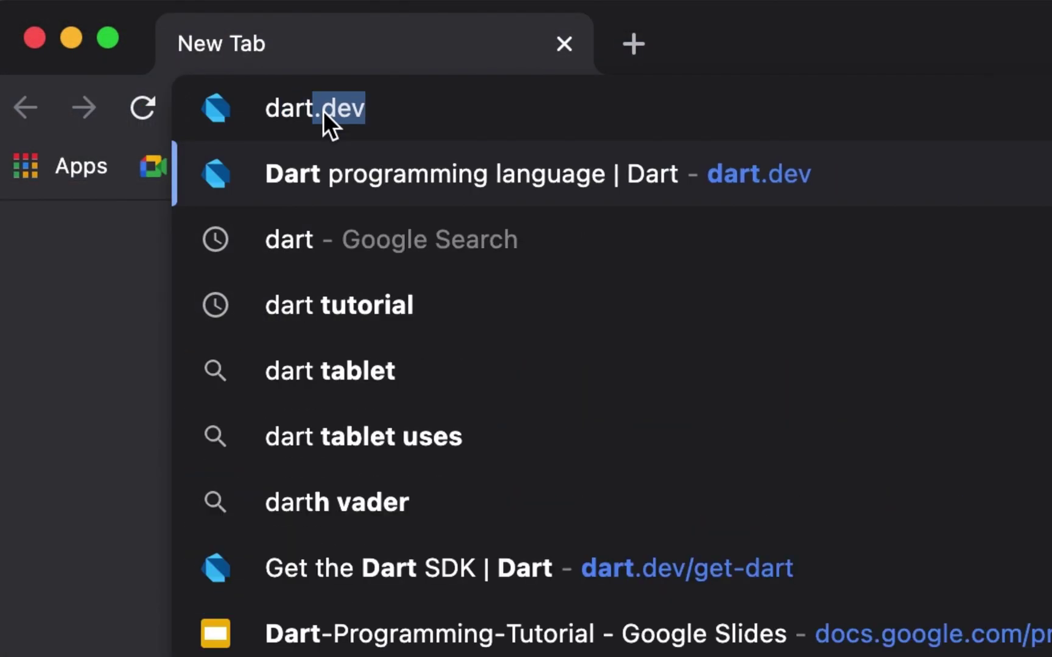
text(pad)
Search Google for 'dartpad' and open the DartPad result
key(Return)
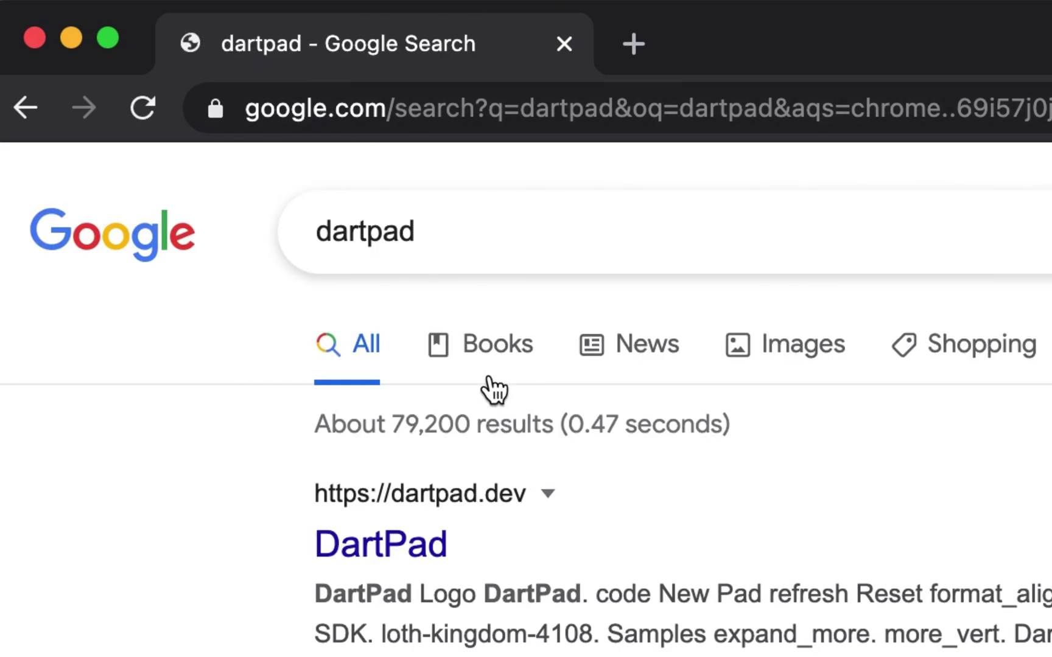
click(381, 544)
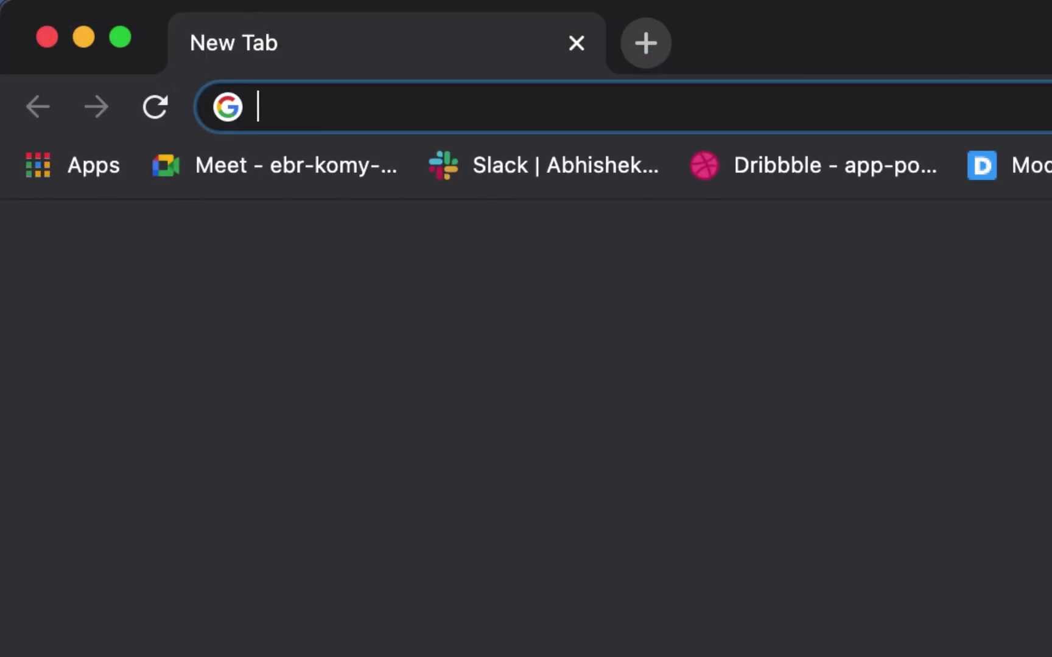
text(da)
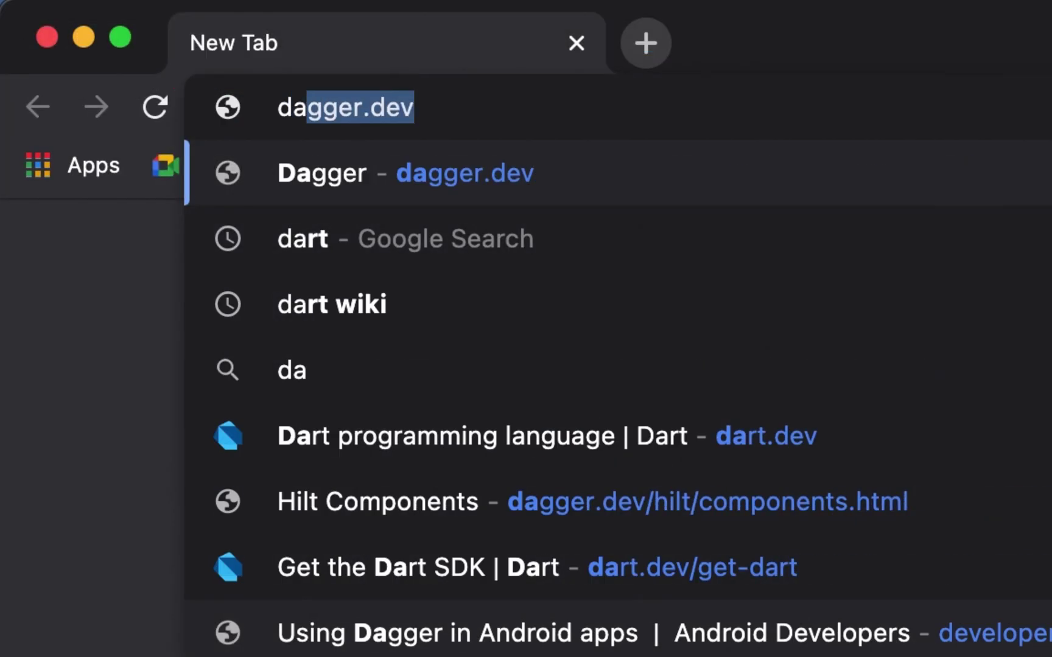
text(rt)
Open dart.dev's Get the Dart SDK page and view the Windows, Linux and macOS install instructions
key(Return)
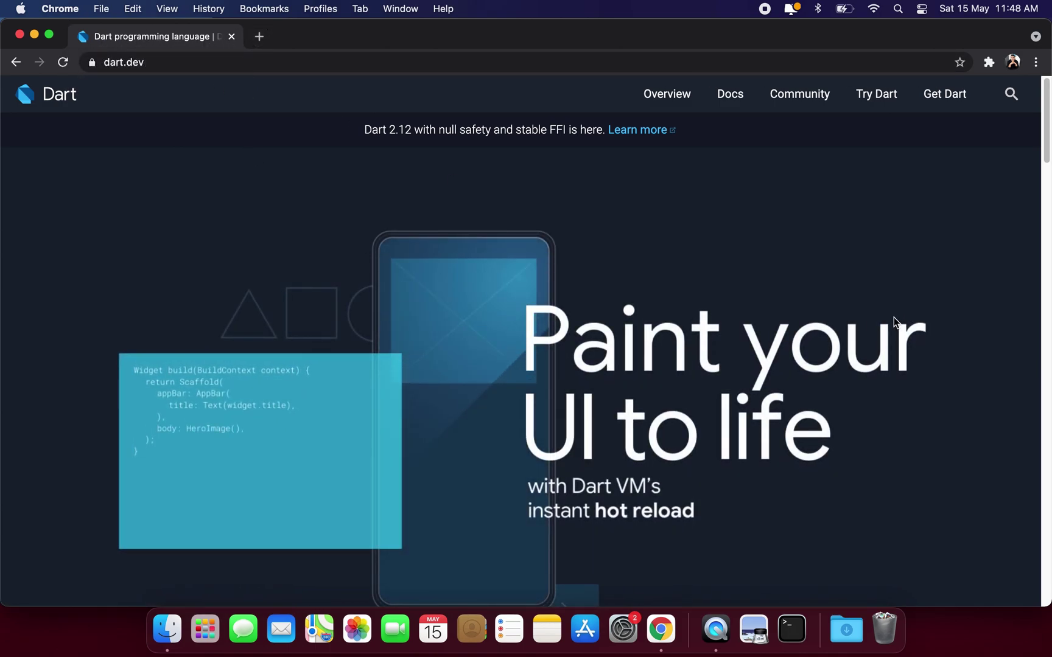
click(945, 99)
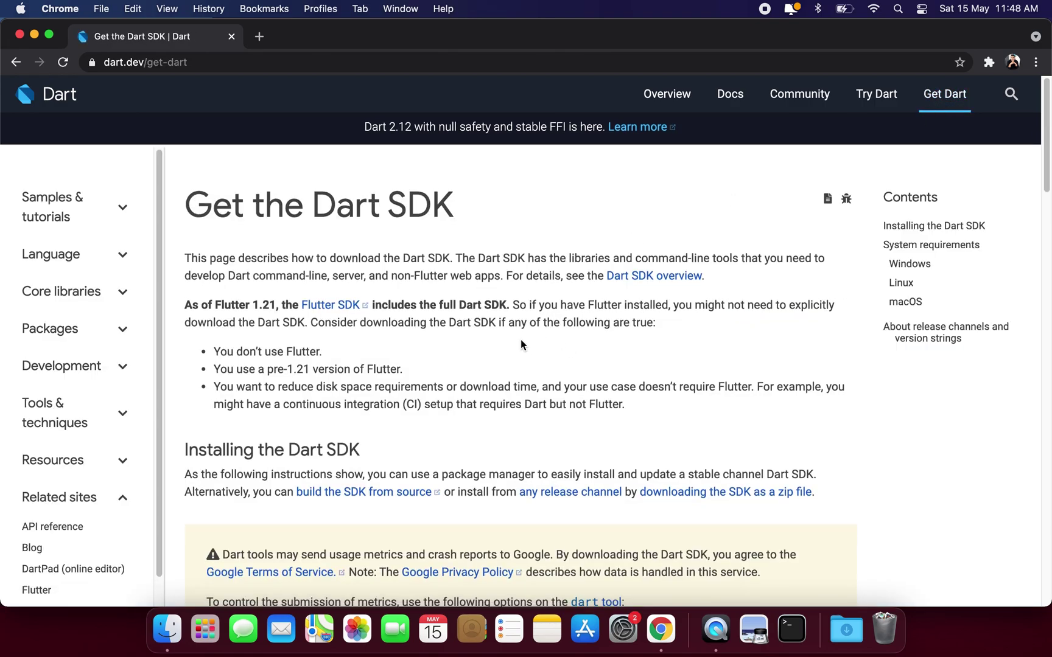
scroll(520, 339, down, 5)
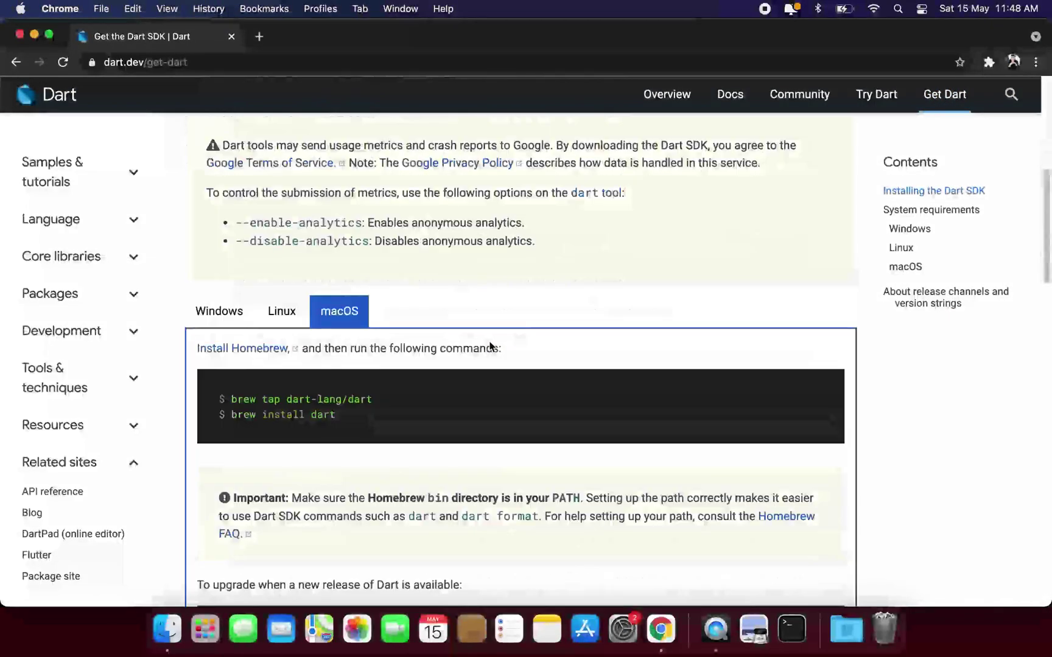
click(218, 312)
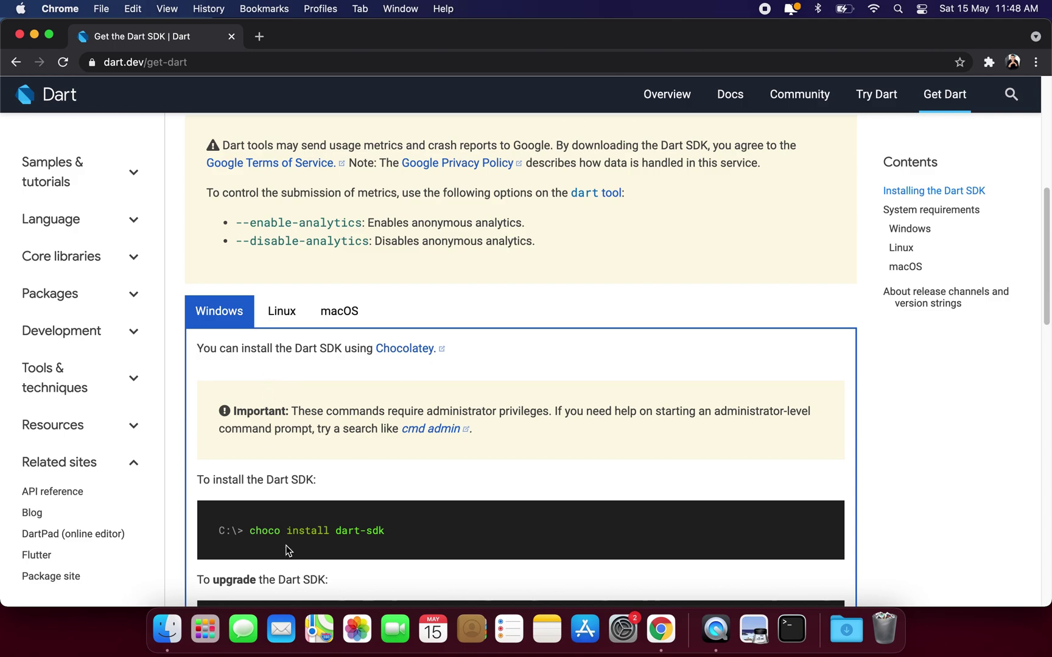
click(277, 310)
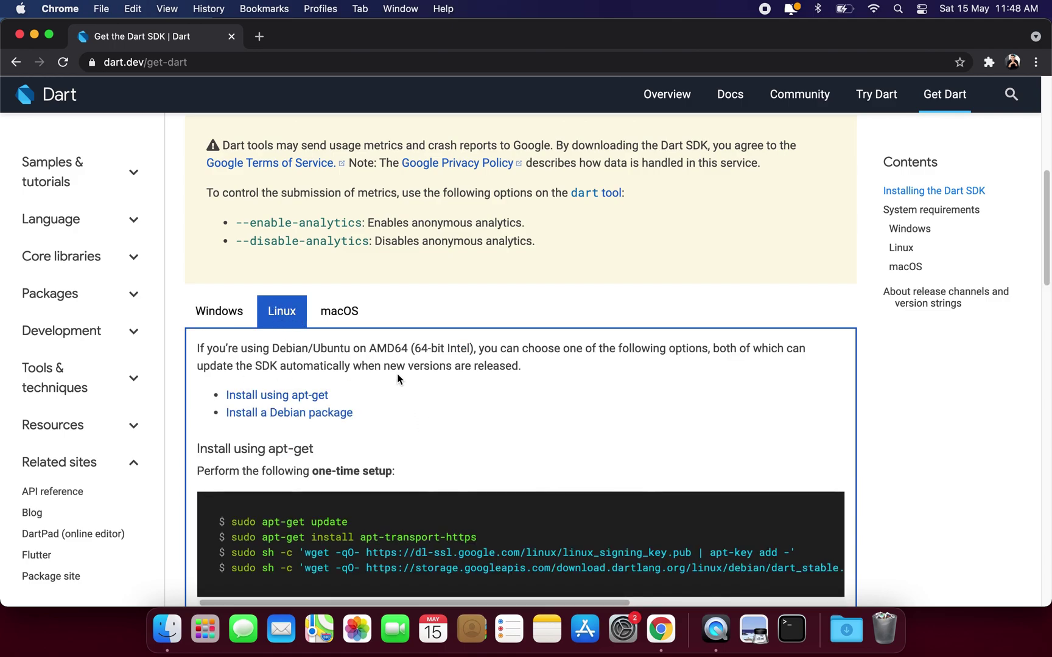
click(337, 316)
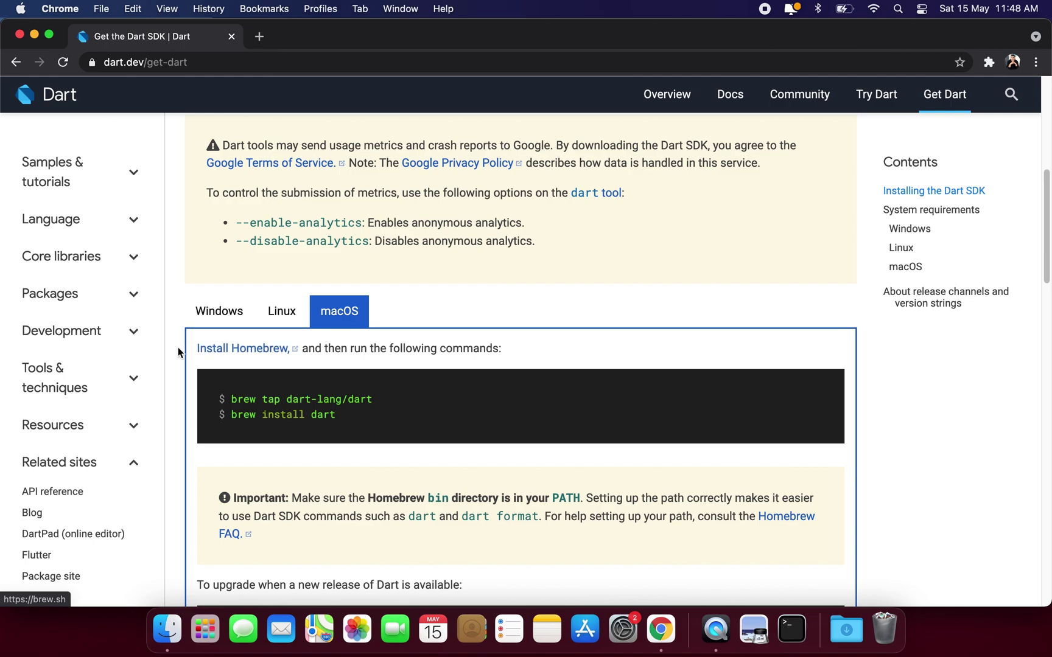
Open Homebrew's site in a new tab, copy its install command, and launch Terminal
right_click(247, 349)
click(296, 334)
click(320, 36)
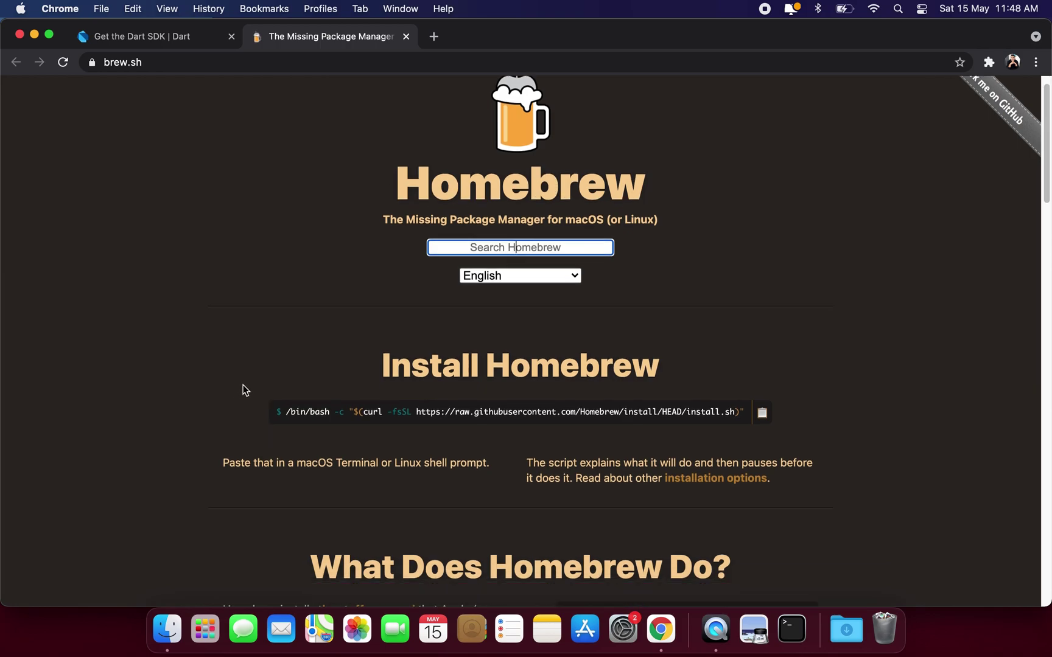
scroll(247, 386, down, 3)
click(761, 322)
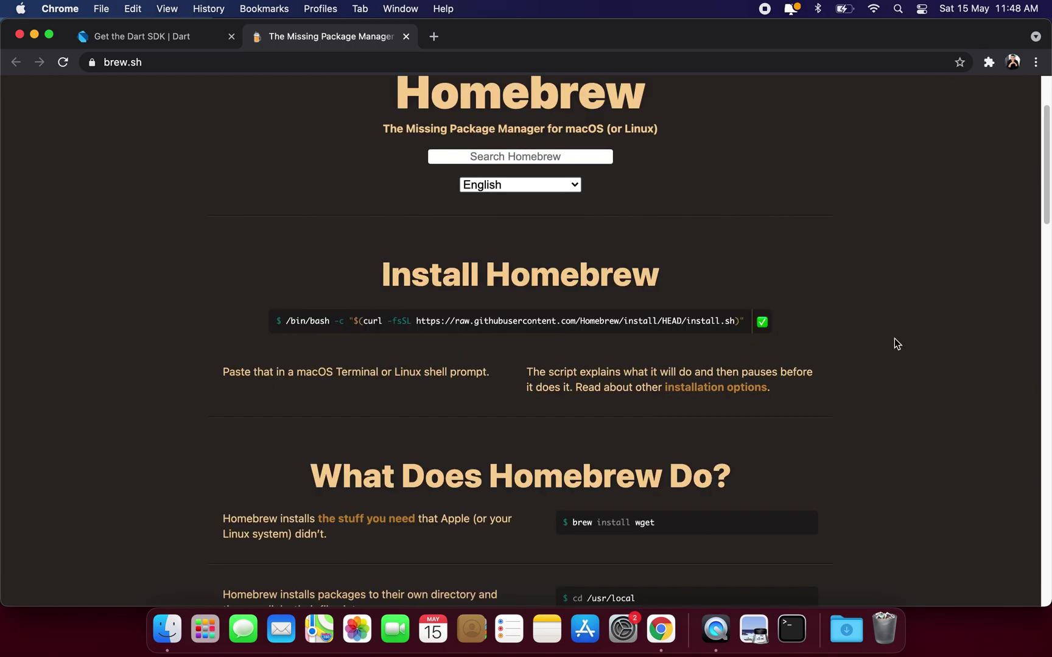
key(super+space)
text(ter)
key(Return)
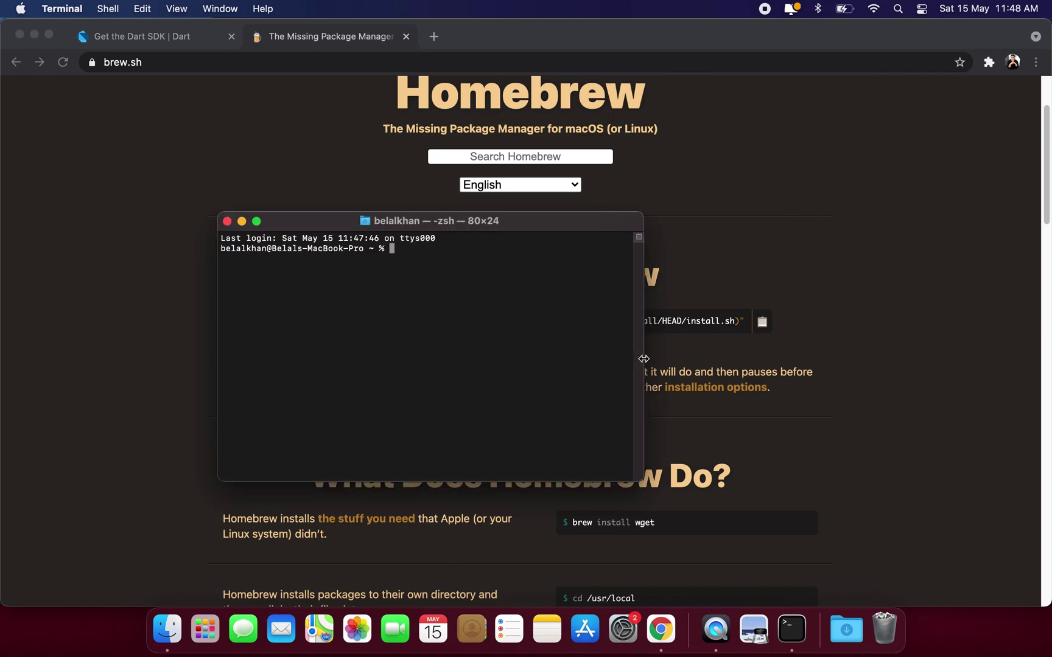
Widen Terminal, then paste and run the Homebrew install command, entering the administrator password
drag(650, 359, 900, 355)
right_click(498, 286)
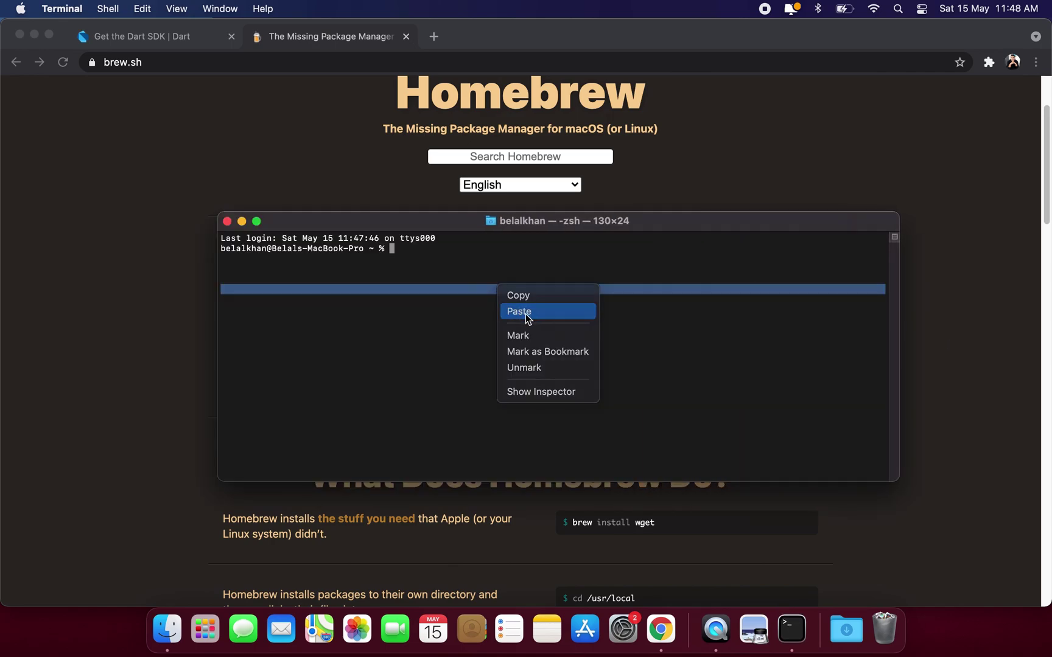
click(531, 313)
key(Return)
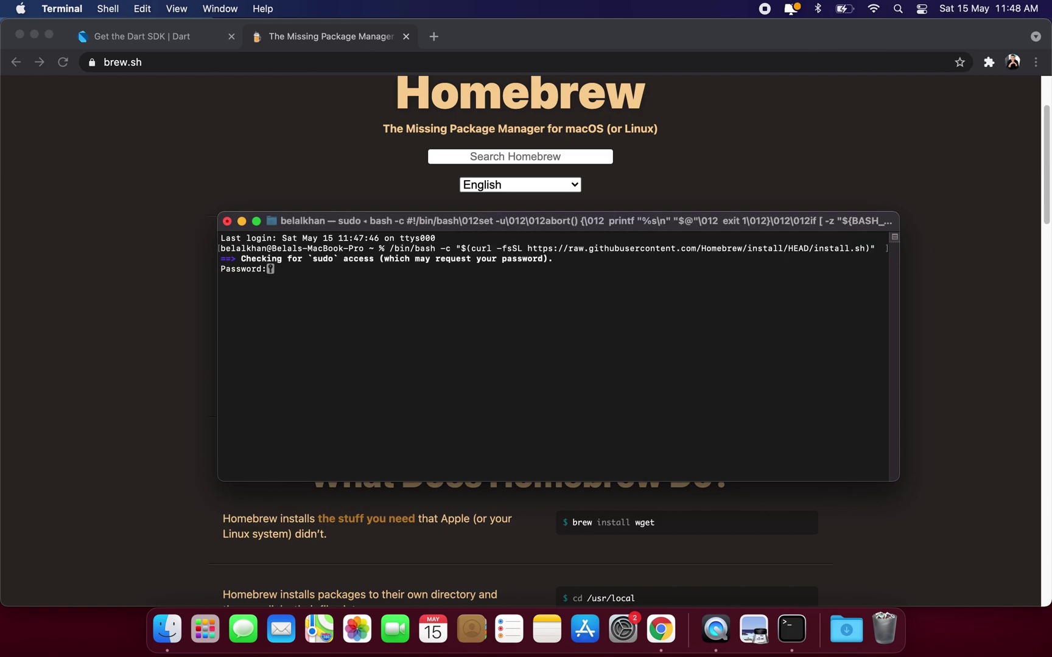
text(password)
key(Return)
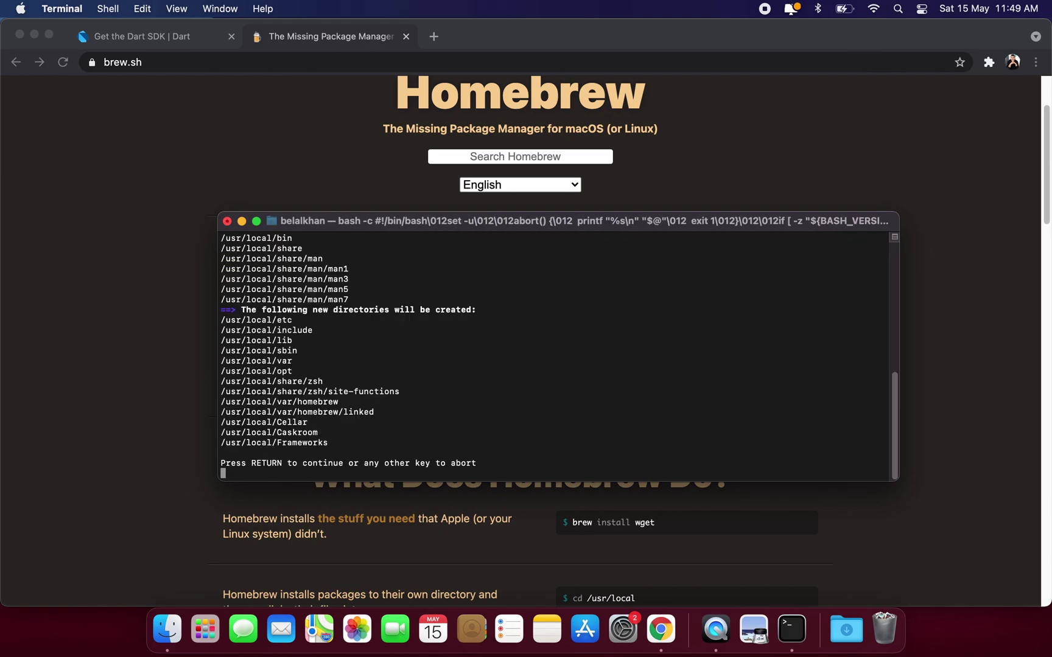
key(Return)
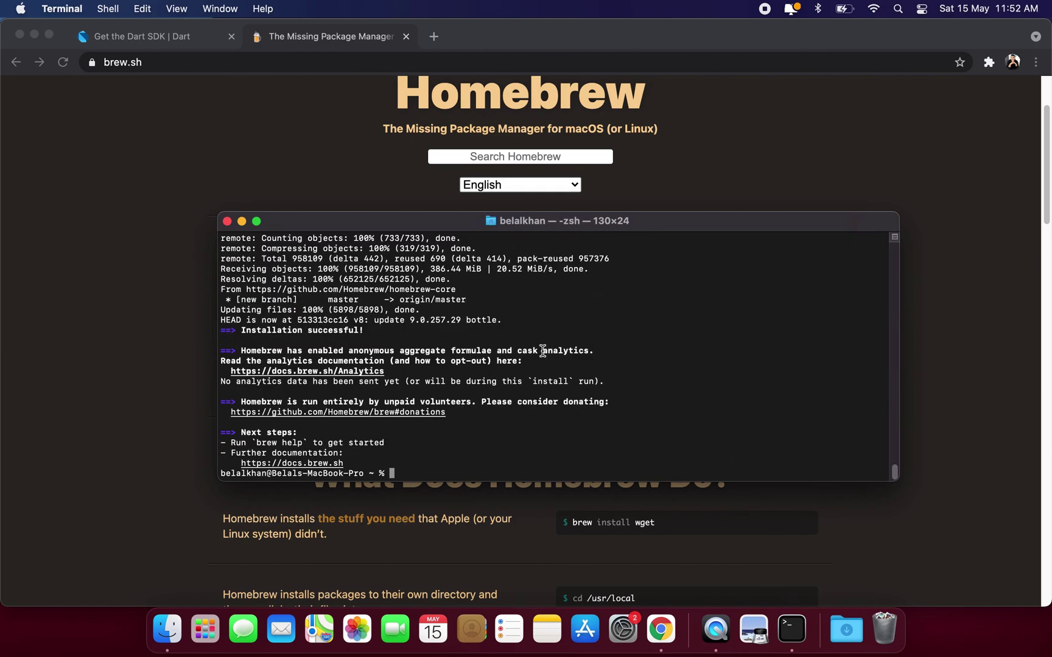
Select 'brew tap dart-lang/dart' on dart.dev, run brew install dart in Terminal, then close Terminal
click(131, 38)
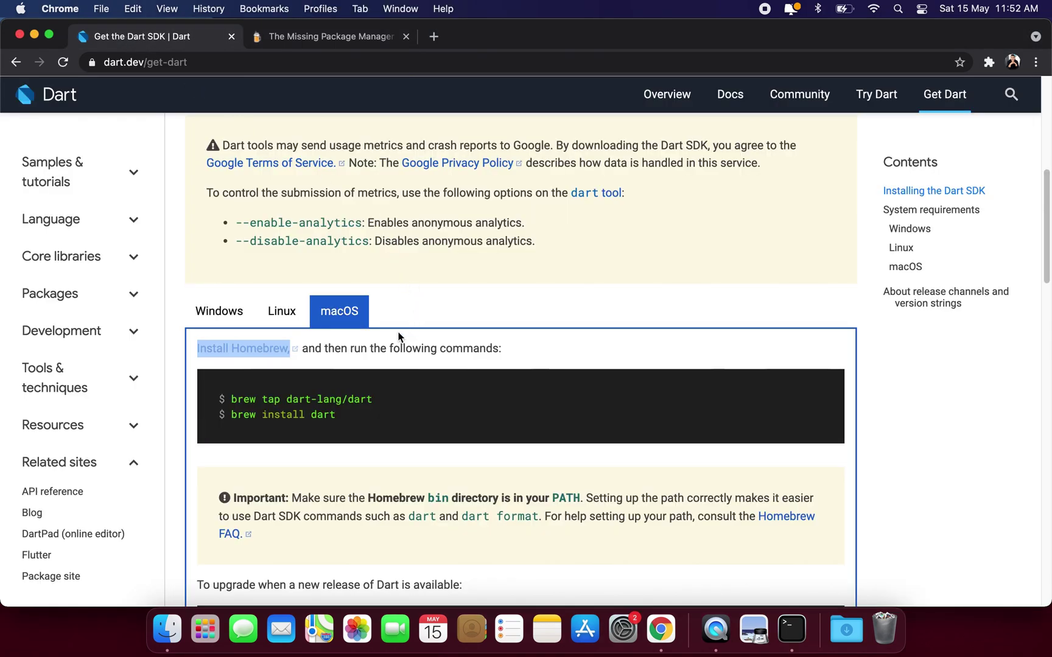
scroll(398, 333, down, 2)
scroll(394, 329, down, 2)
scroll(378, 325, down, 3)
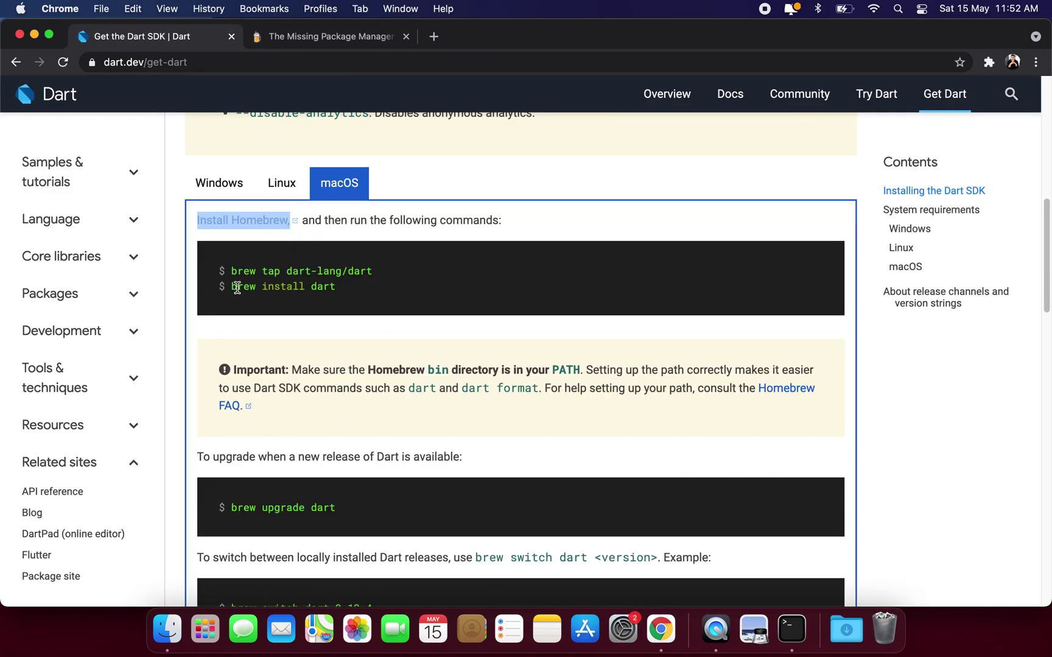
drag(232, 271, 398, 278)
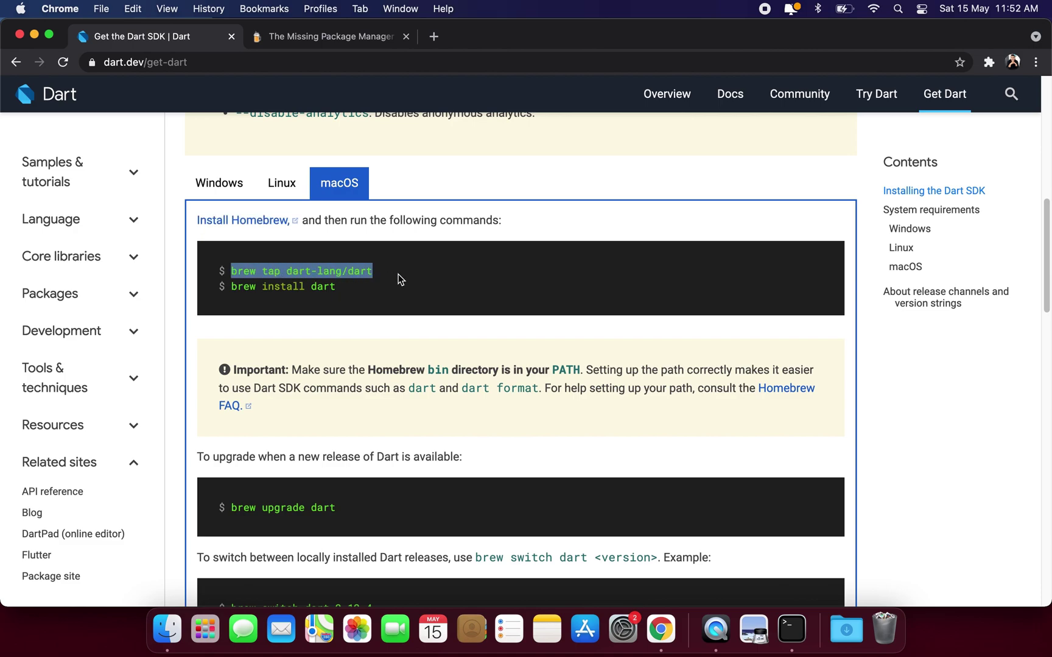
click(792, 629)
drag(391, 225, 534, 120)
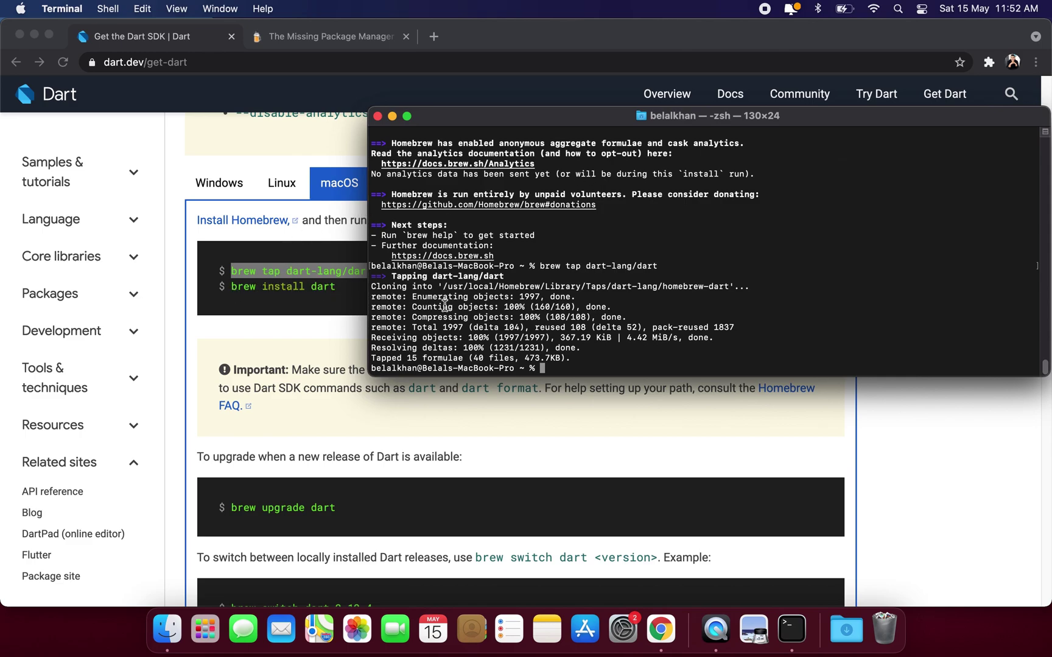
text(brew inst)
text(all dart)
key(Return)
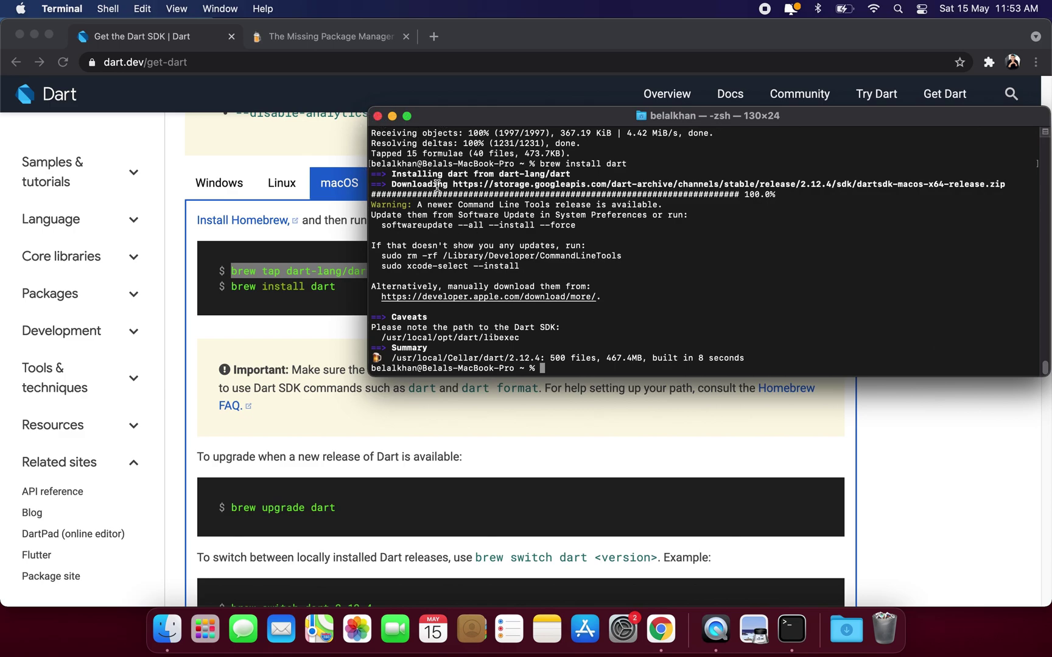
click(378, 117)
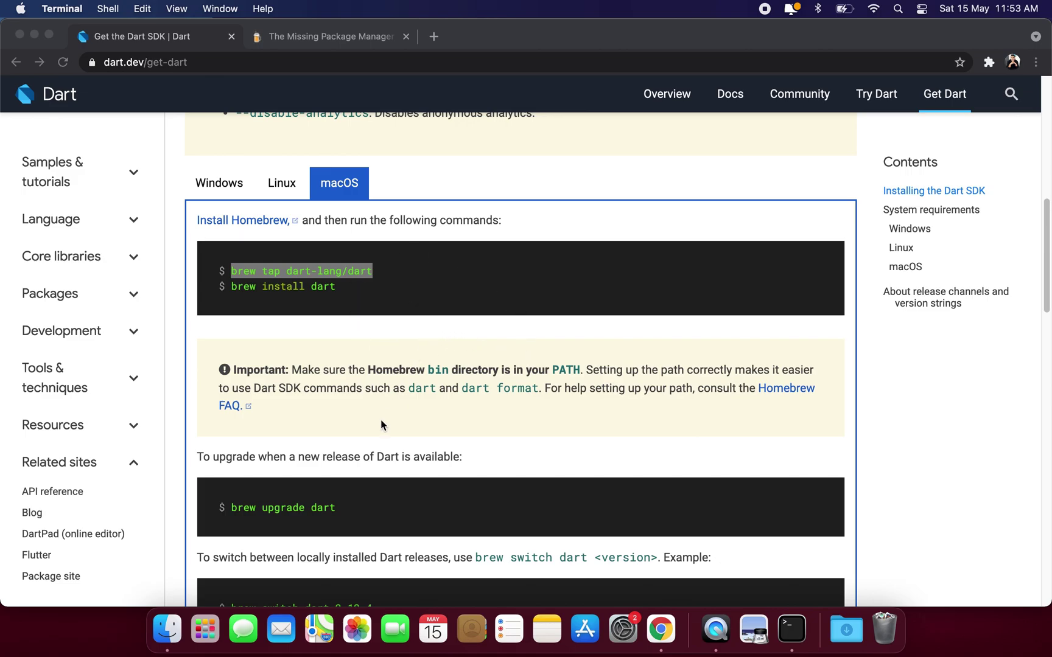
Launch Visual Studio Code from the Launchpad search
click(205, 630)
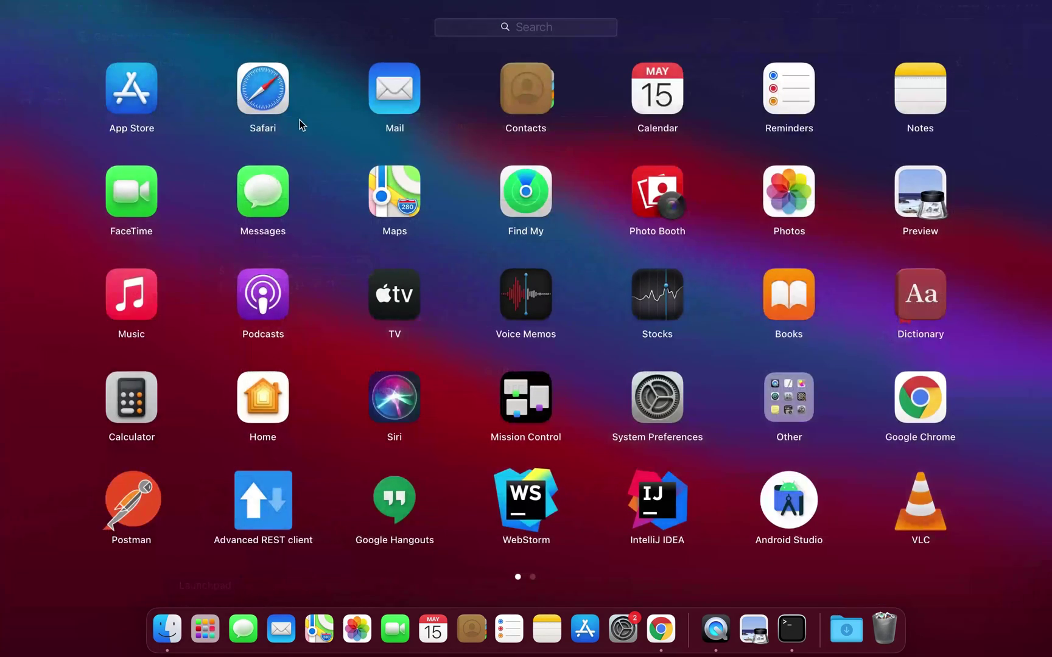
click(498, 27)
text(vs)
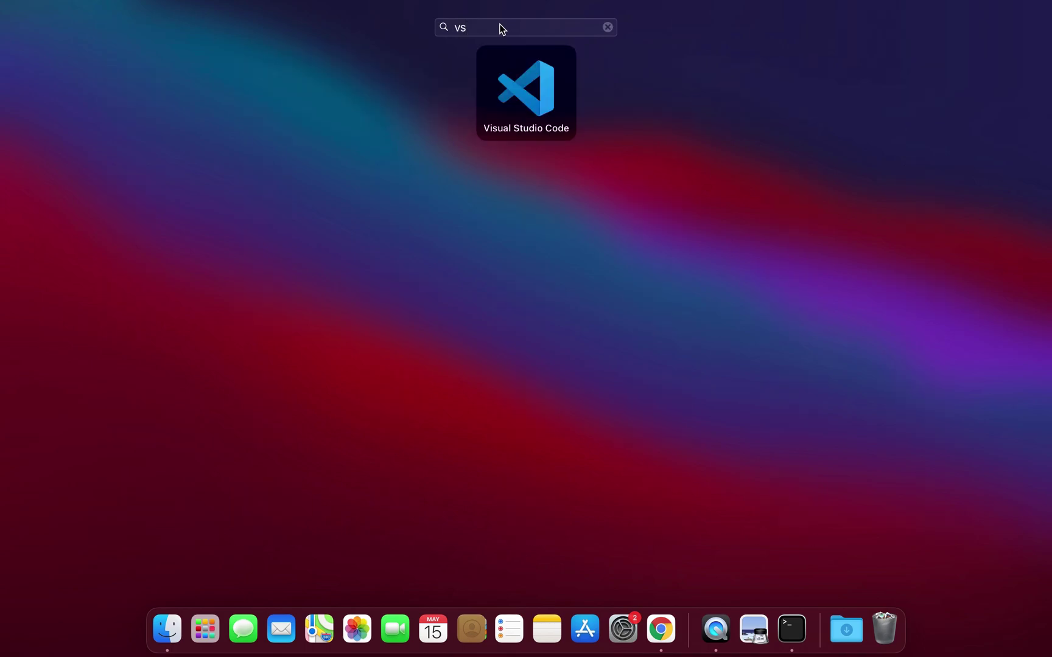
click(514, 91)
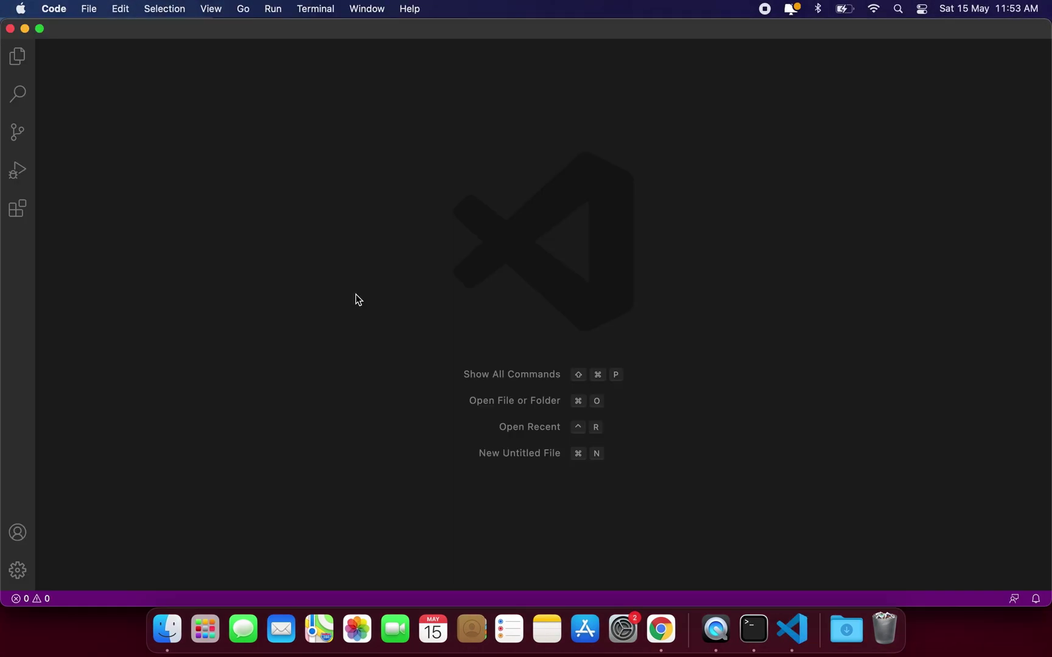
Create a new file, save it to the Desktop as Main.dart, and allow Desktop access
click(89, 10)
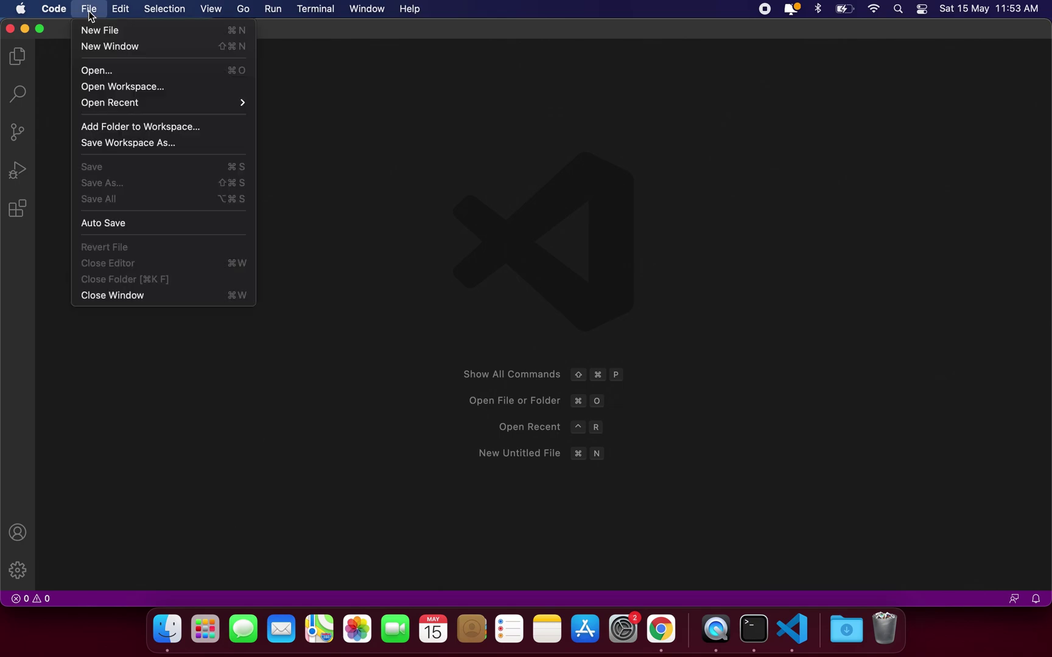
click(99, 34)
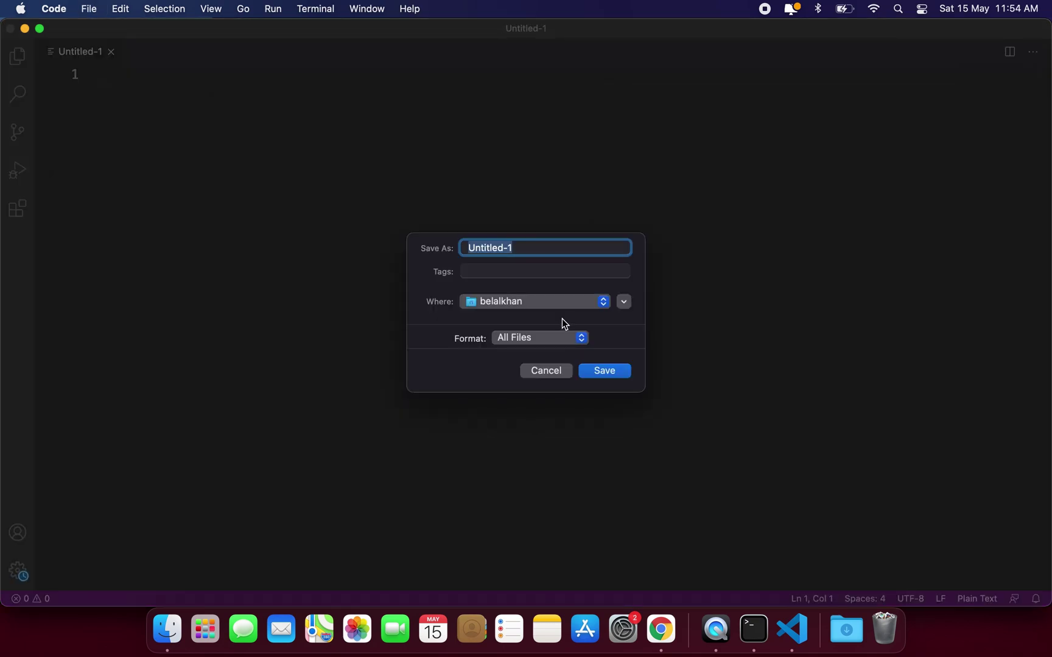
click(509, 302)
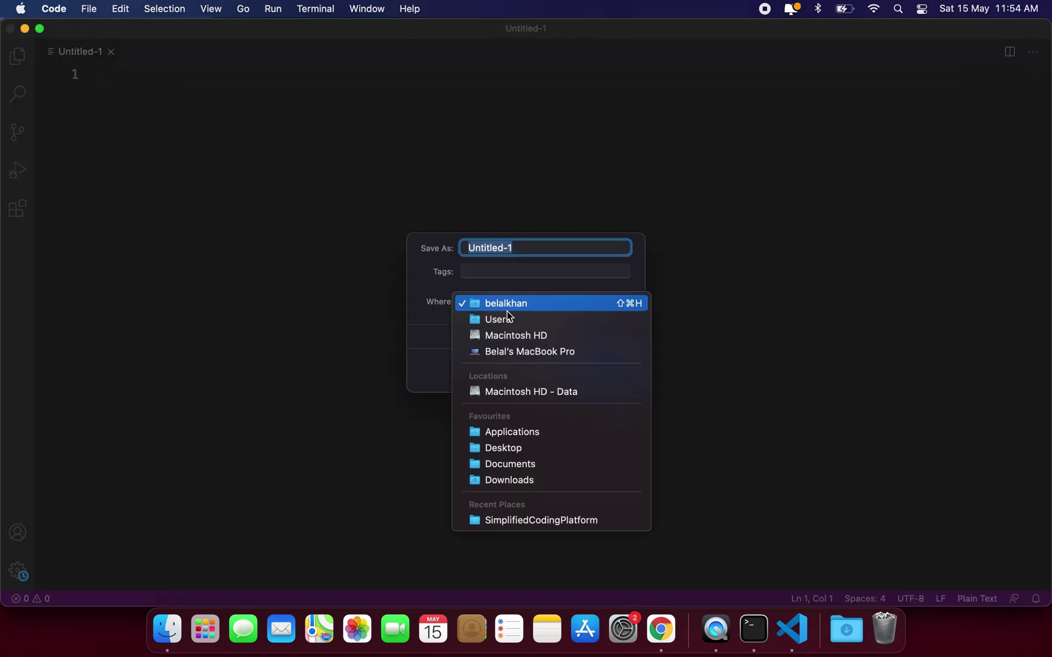
click(514, 451)
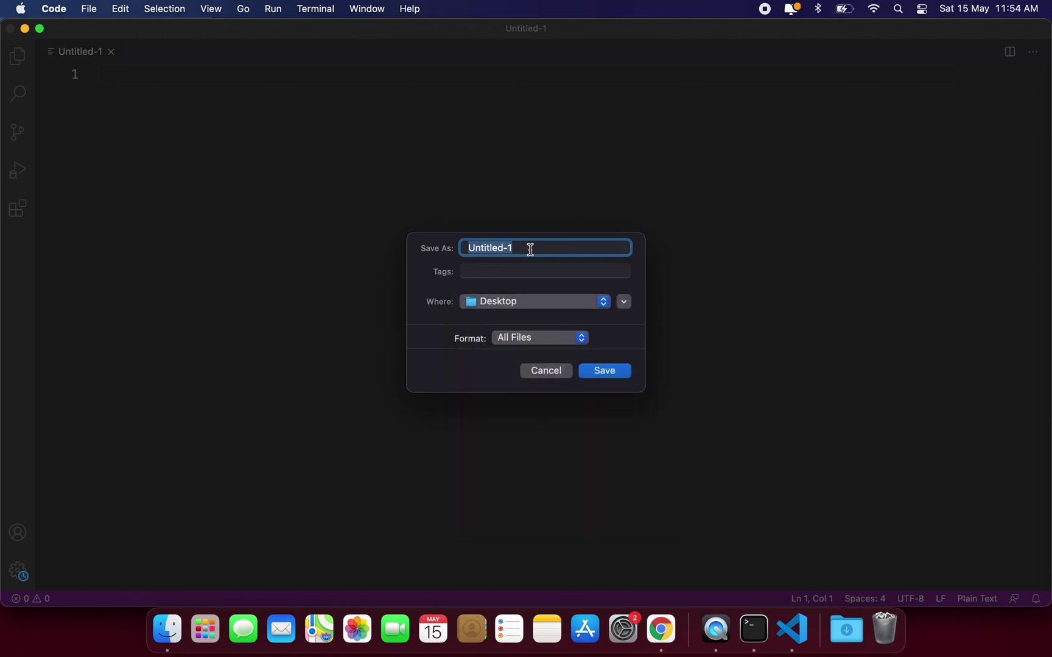
text(Main.dart)
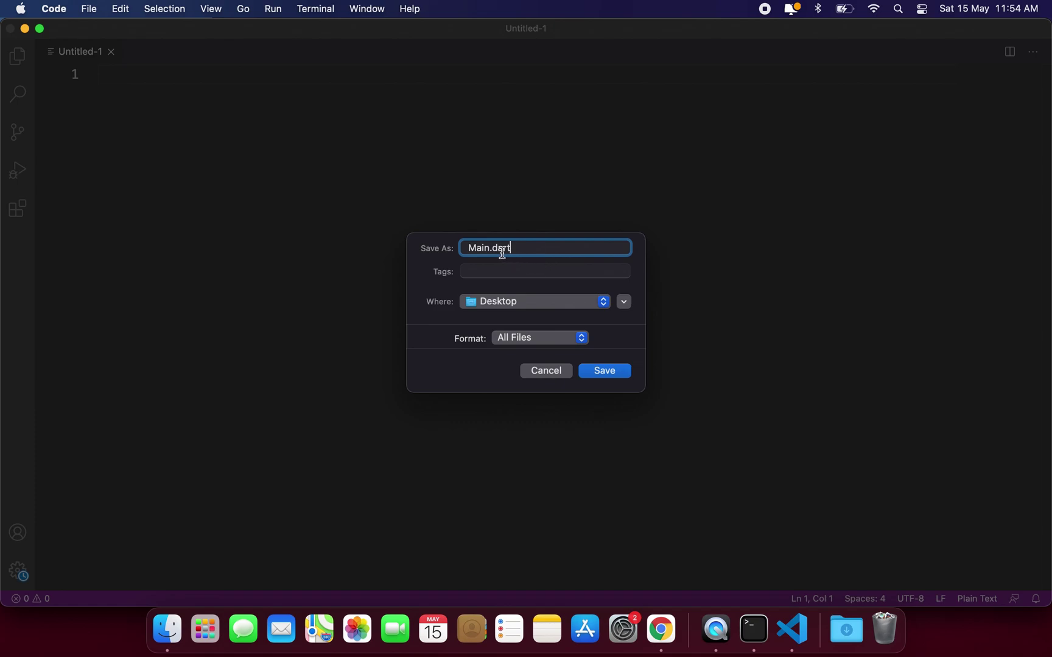
drag(493, 250, 514, 250)
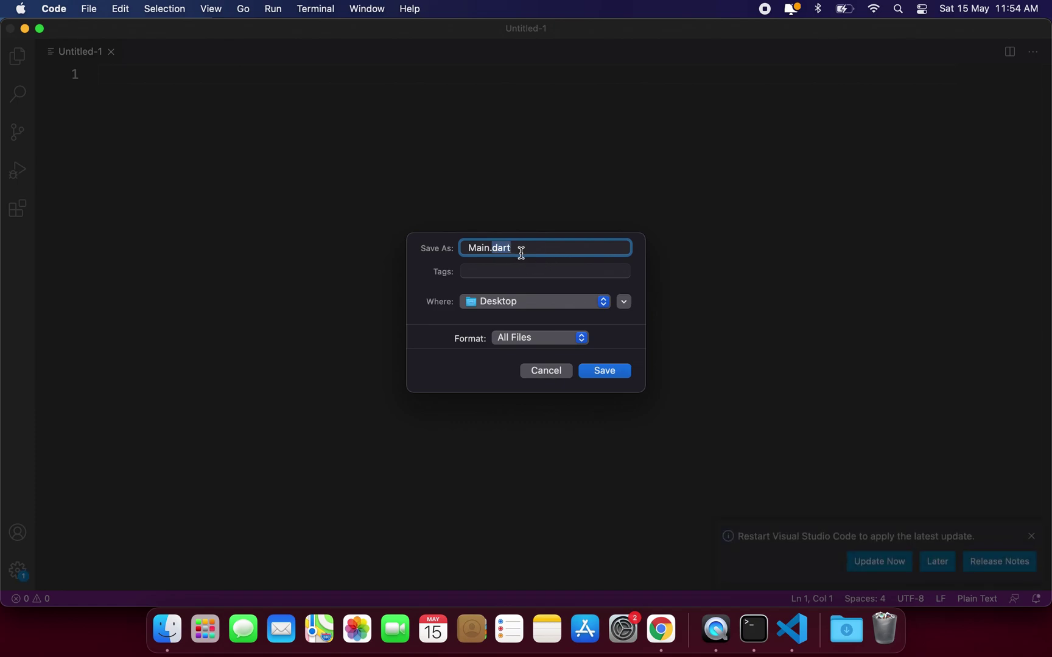
click(603, 371)
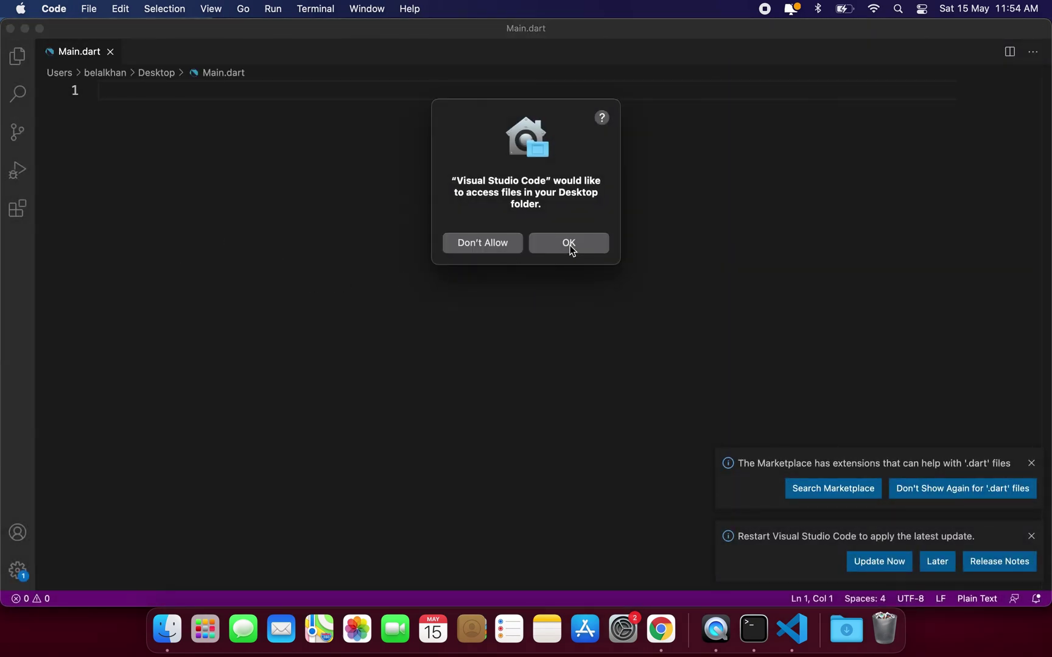
click(570, 244)
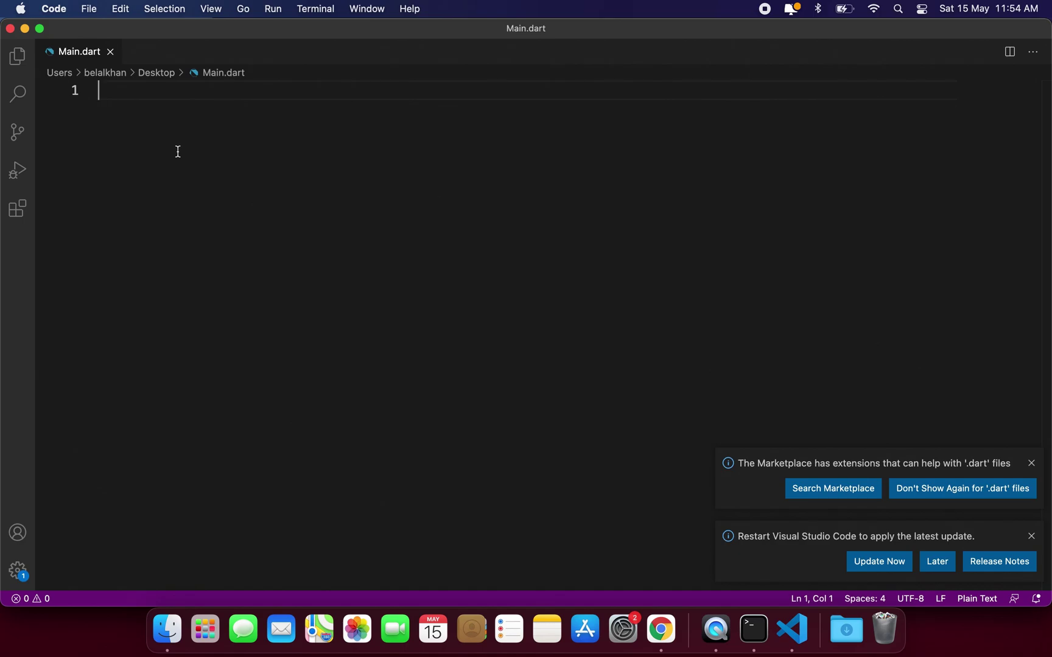
text(main(){)
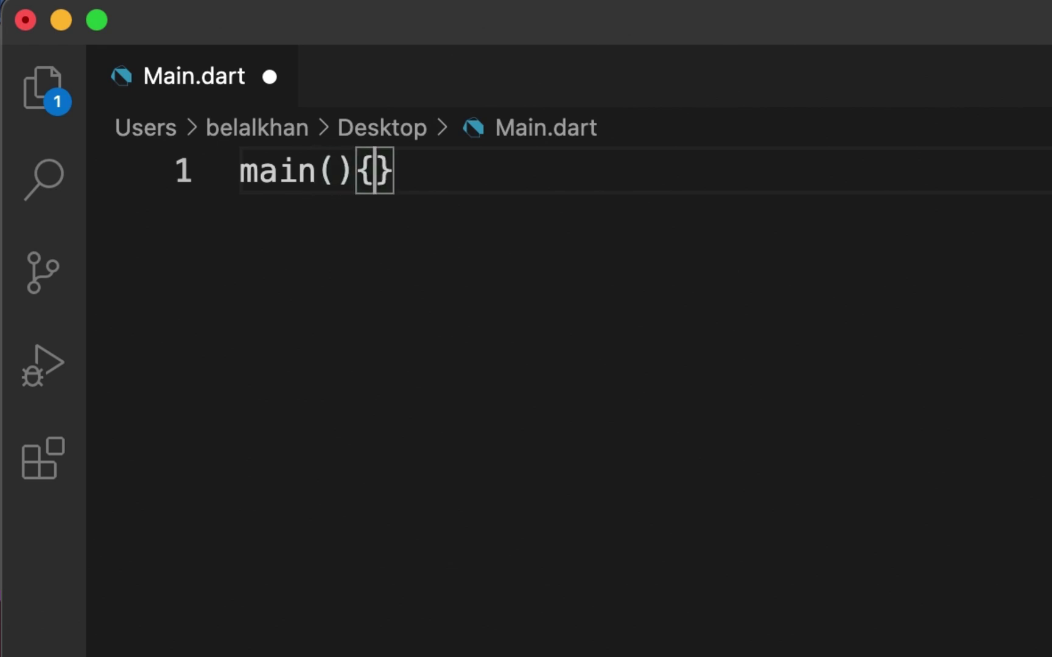
Write main(){ print("hello world"); } in Main.dart and save it
key(Return)
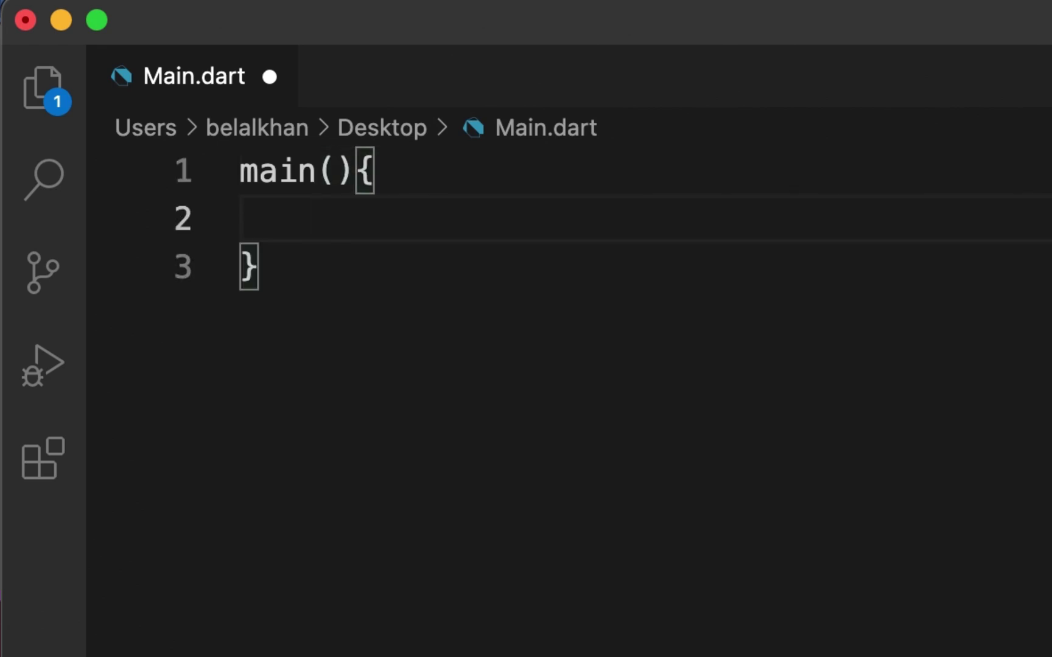
text(print("hello world");)
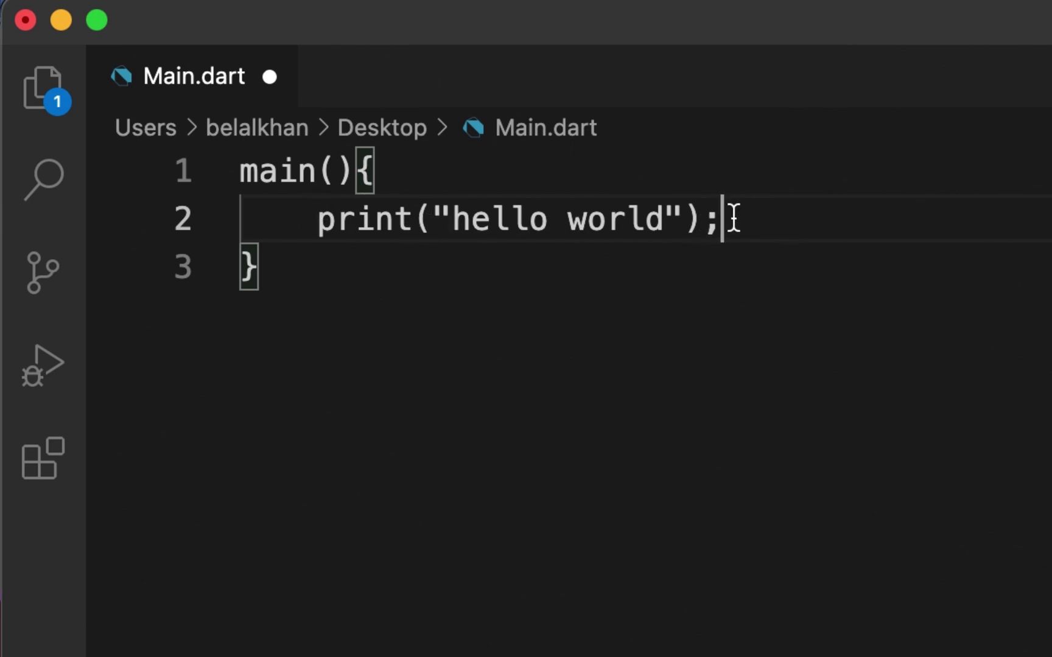
key(super+s)
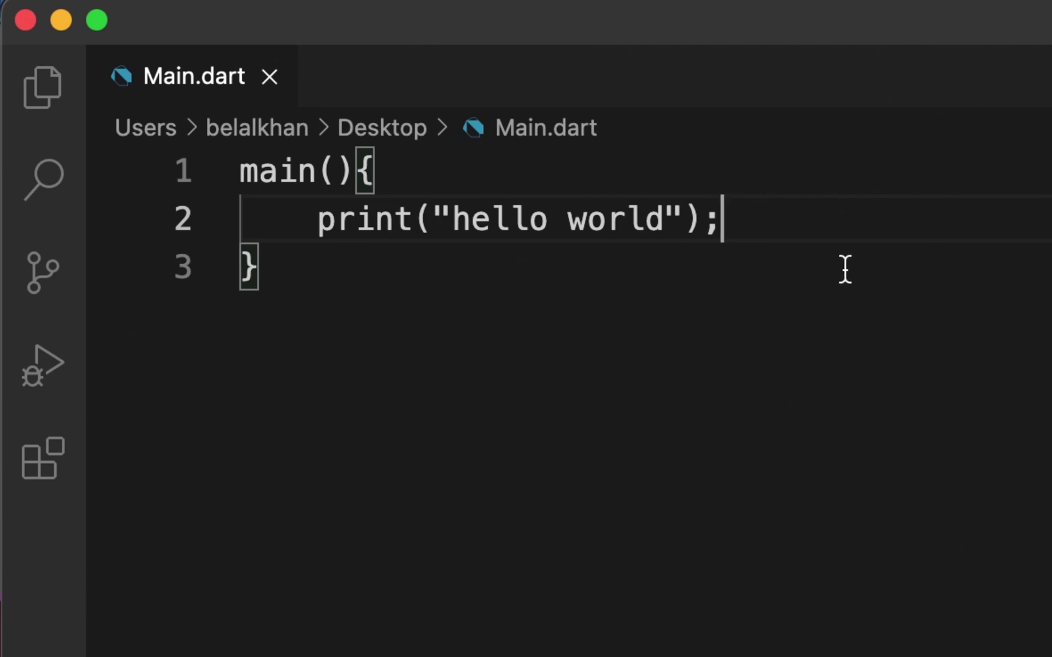
In a new integrated terminal, run 'cd Desktop' and 'dart Main.dart', then select the hello world output
click(775, 2)
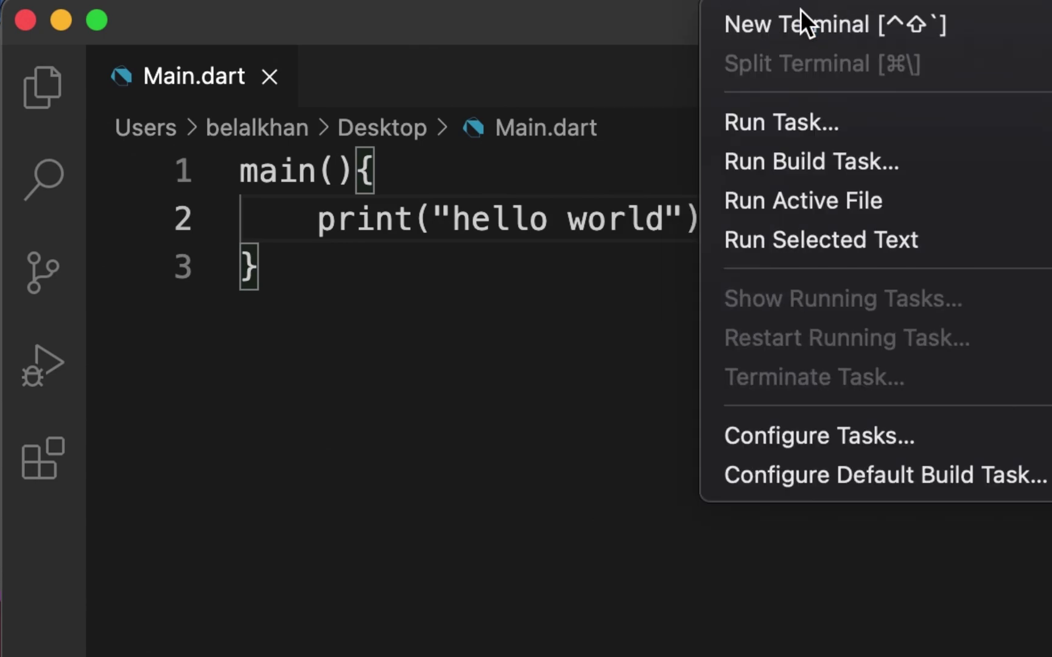
click(806, 23)
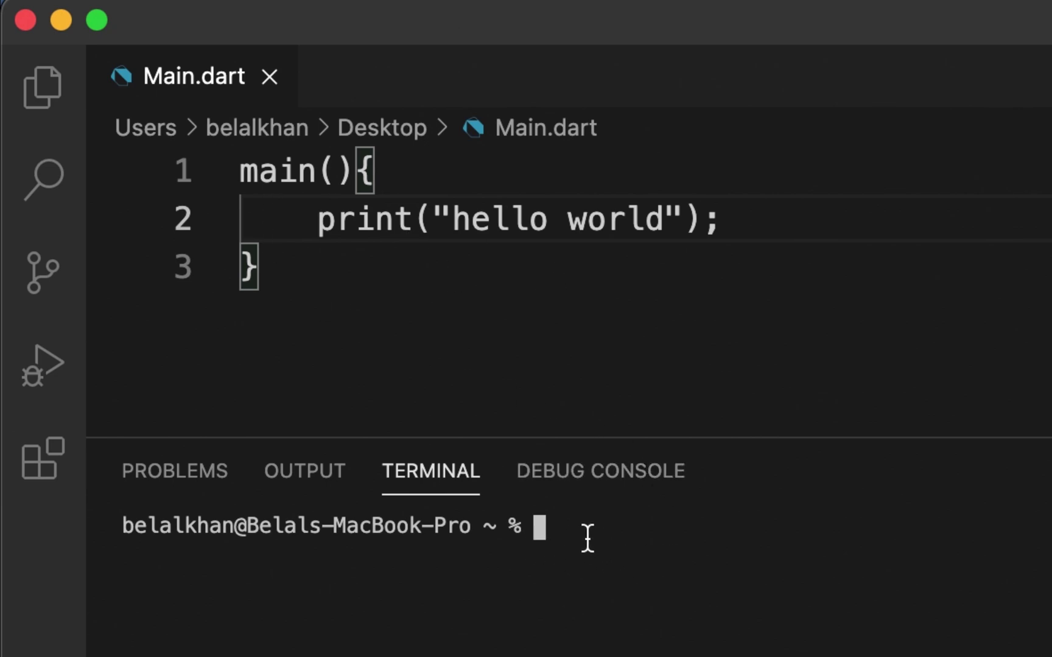
text(cd)
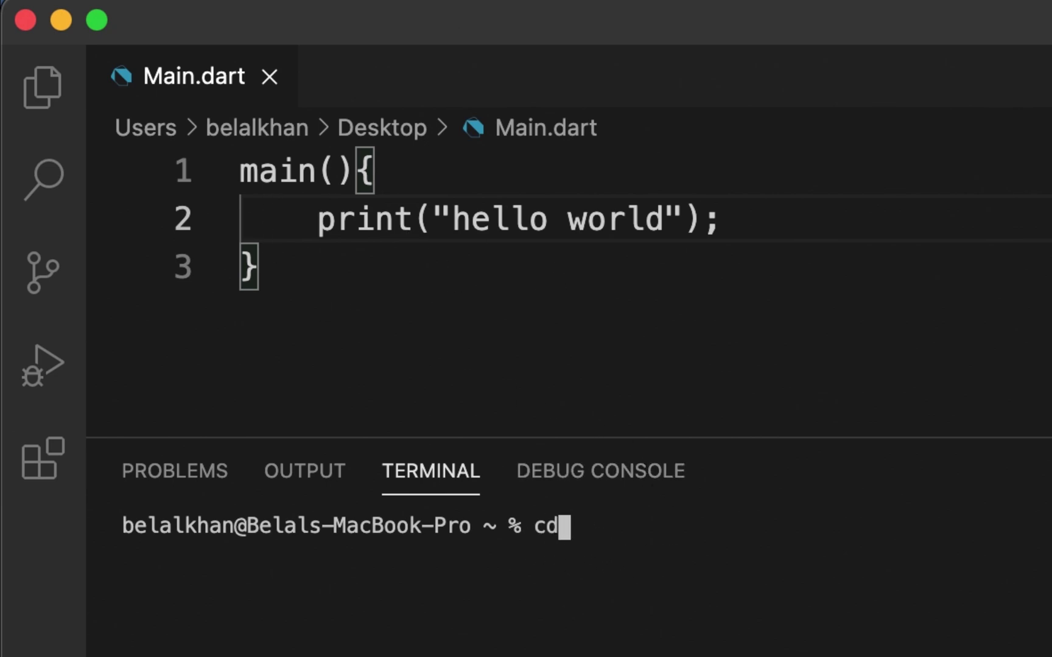
text( D)
key(Tab)
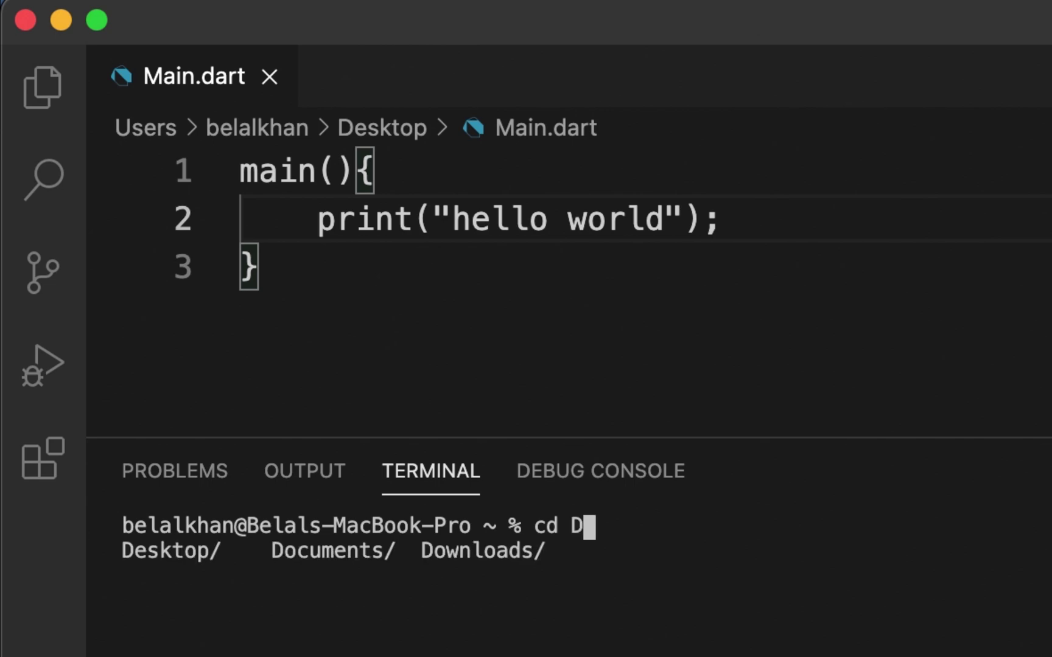
text(esktop)
key(Return)
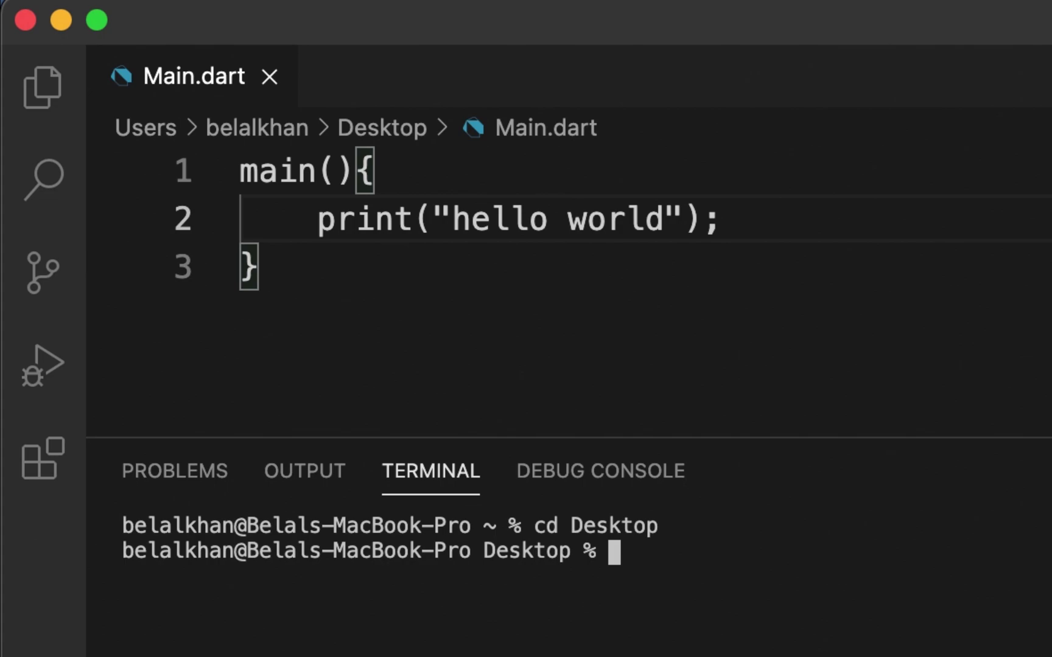
text(dart Main.dart)
key(Return)
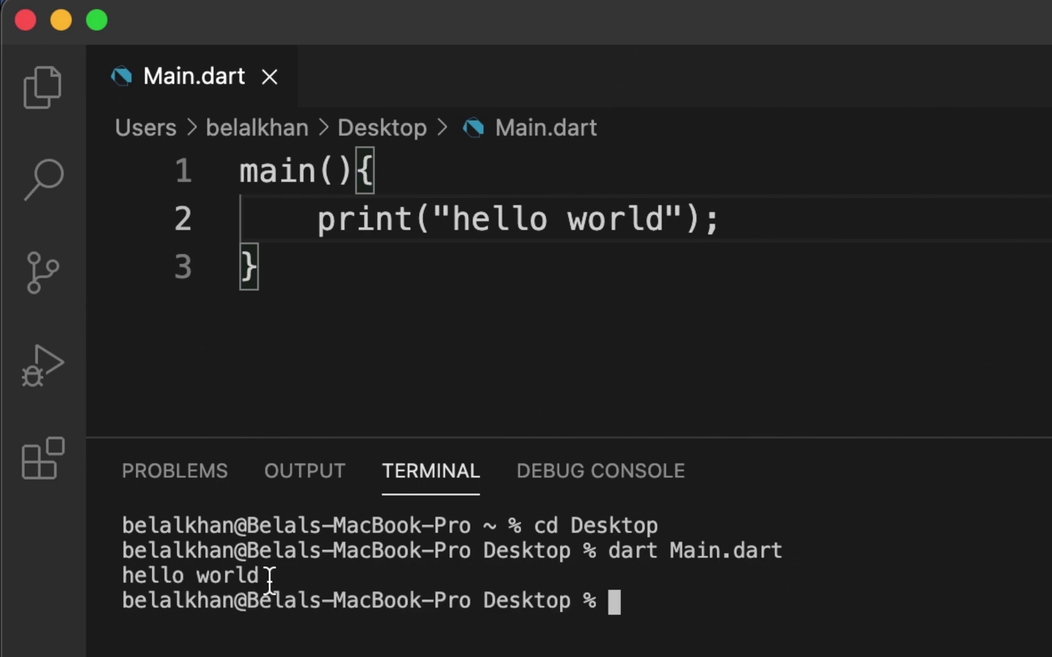
drag(267, 575, 122, 579)
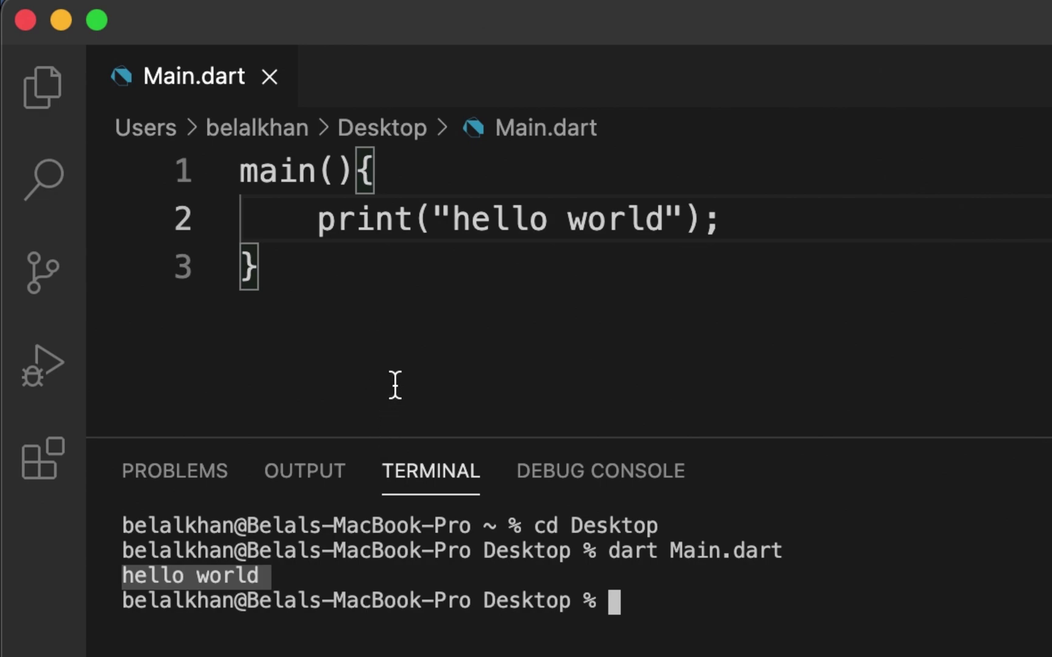
click(550, 326)
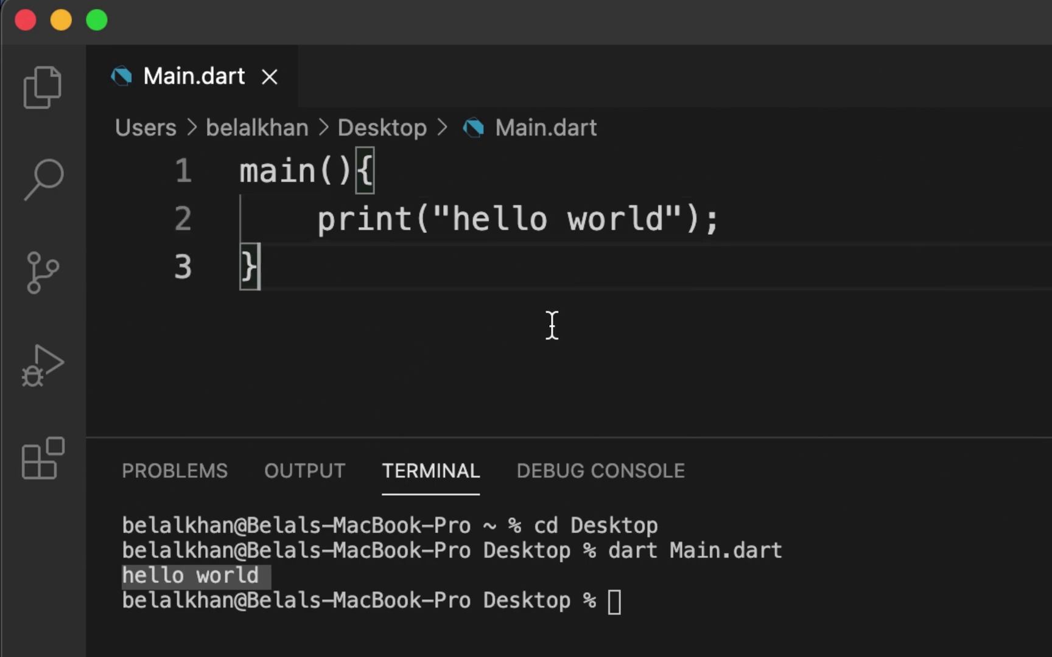